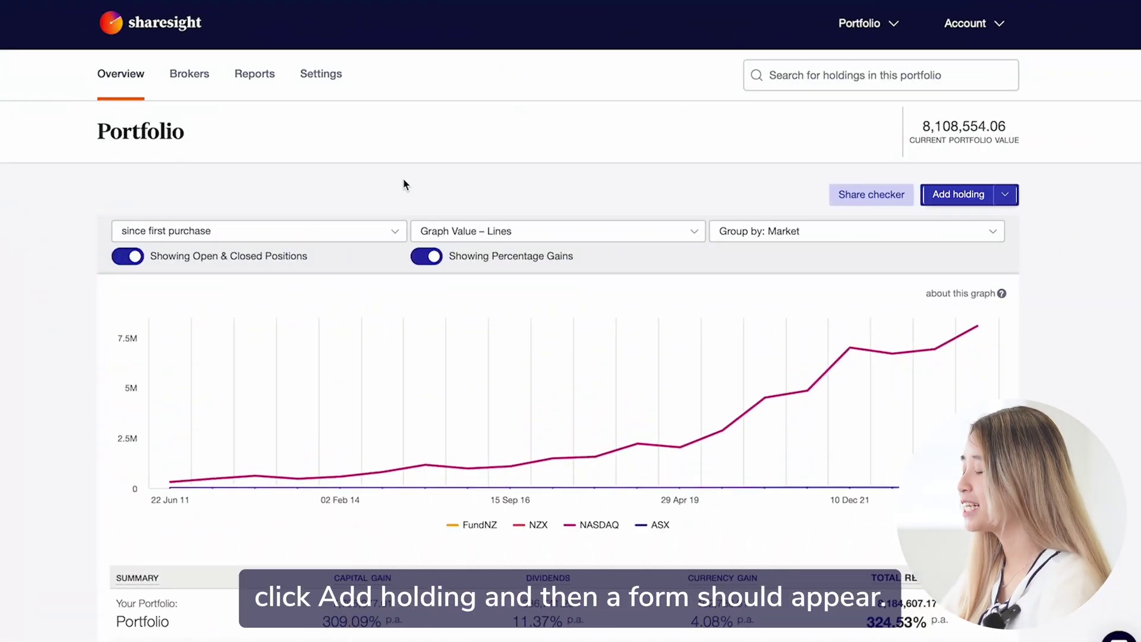
Record a buy trade of 1000 Algorand ALGO.CRYPTO with 10 AUD brokerage and save it
left_click(973, 200)
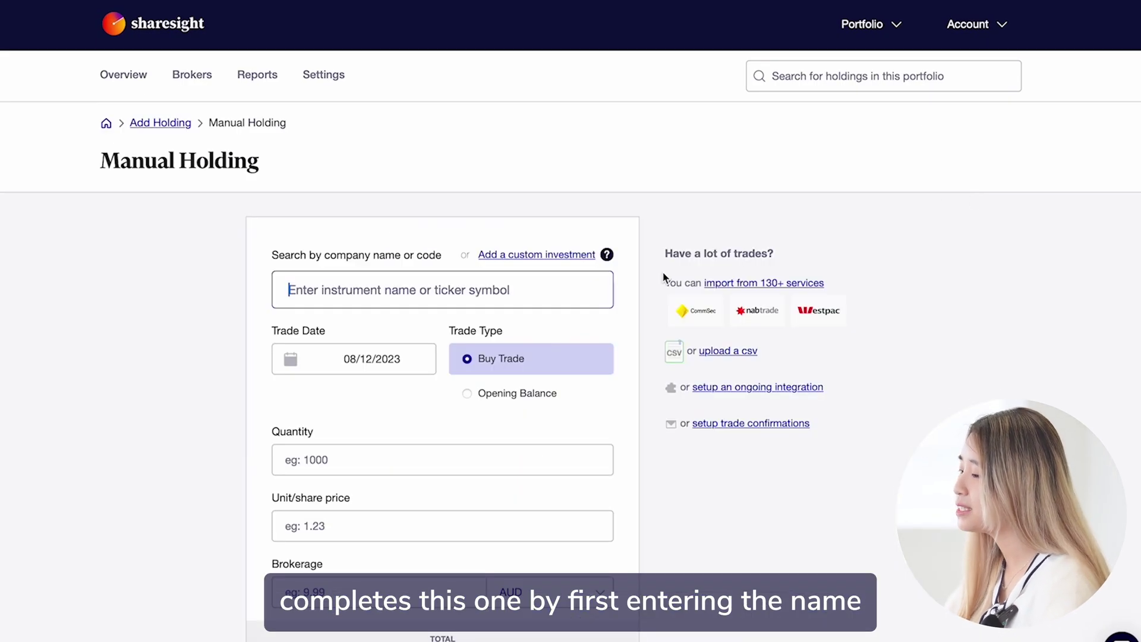
type("A")
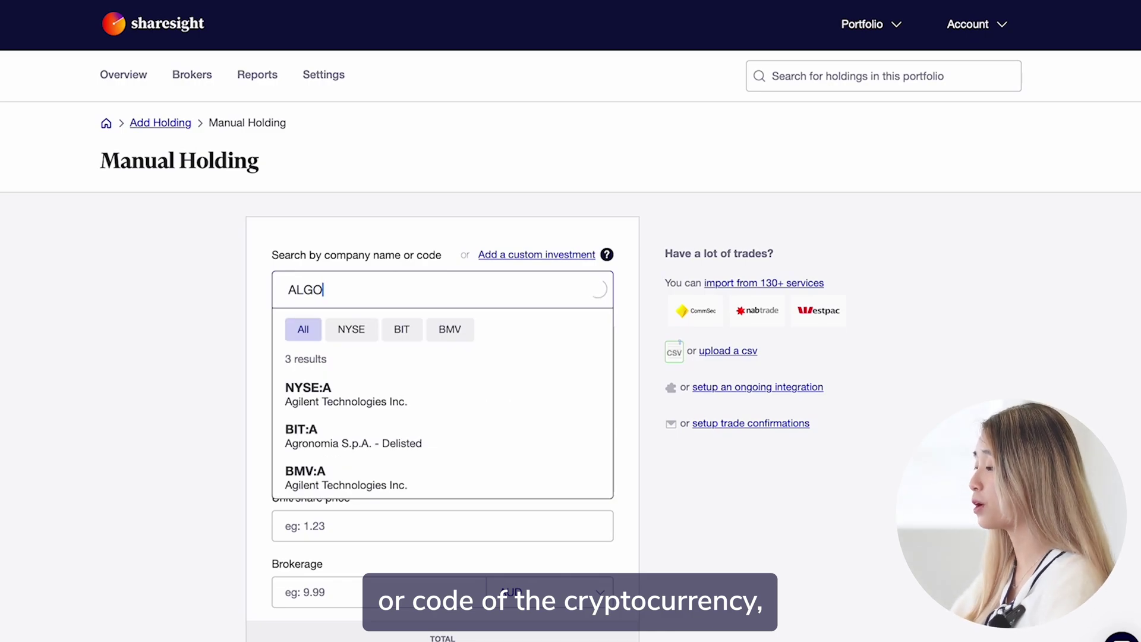
type("LGO")
left_click(379, 454)
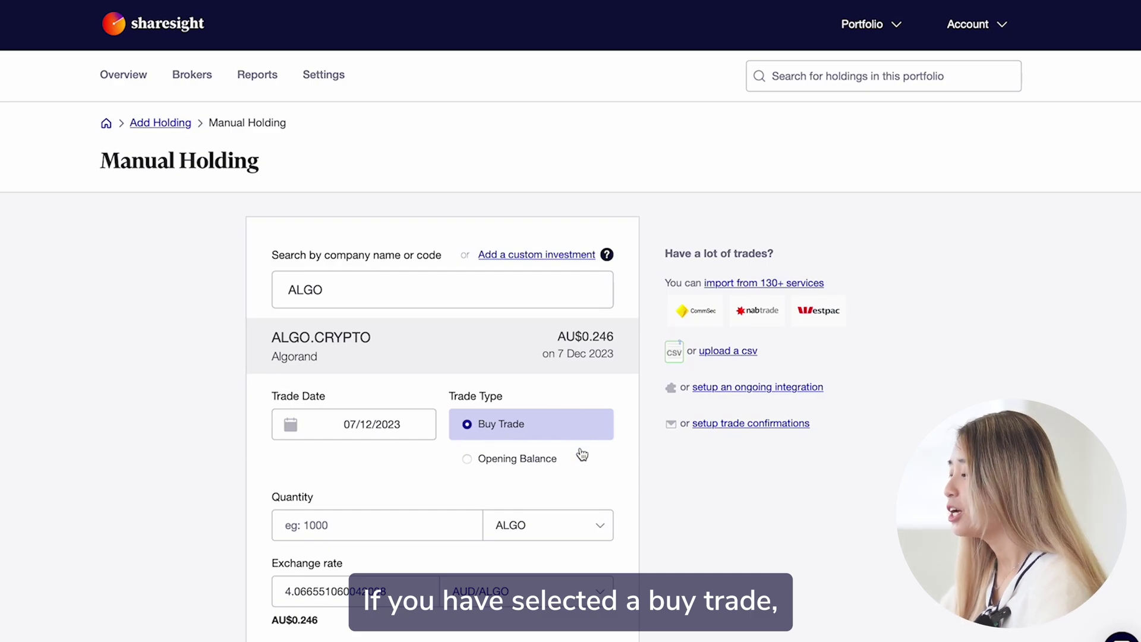
scroll(580, 474, "down", 3)
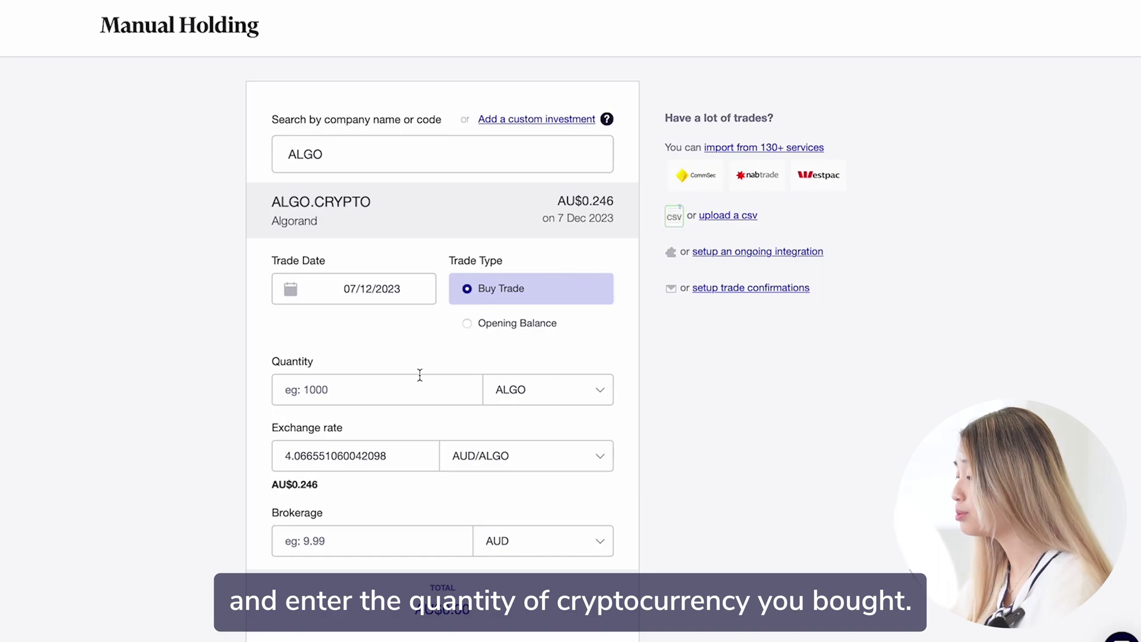
left_click(365, 389)
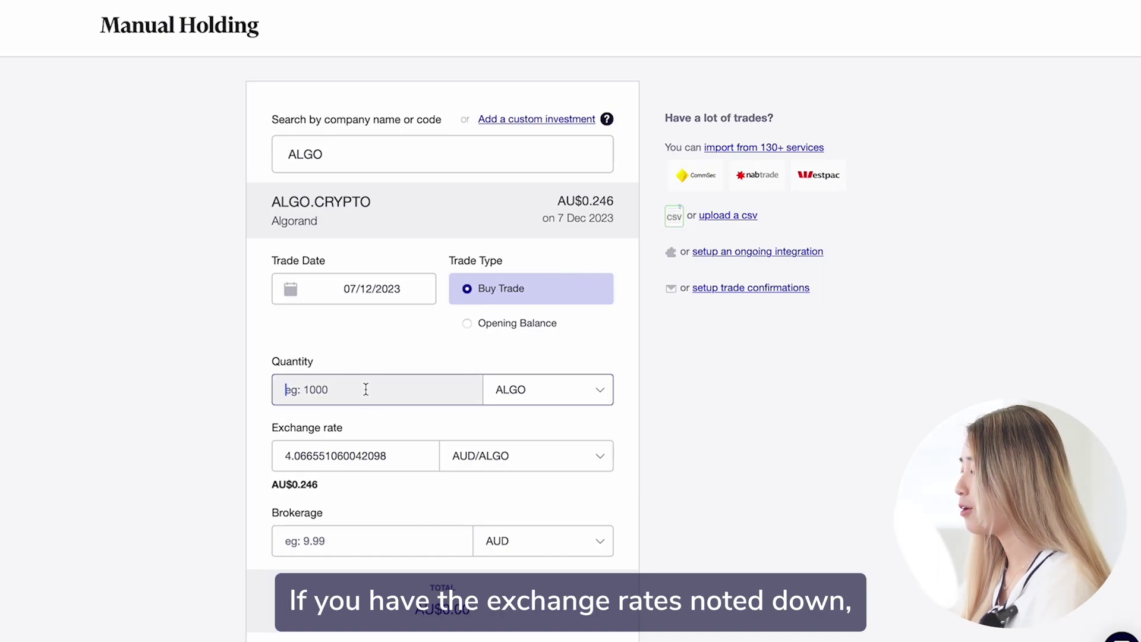
type("1000")
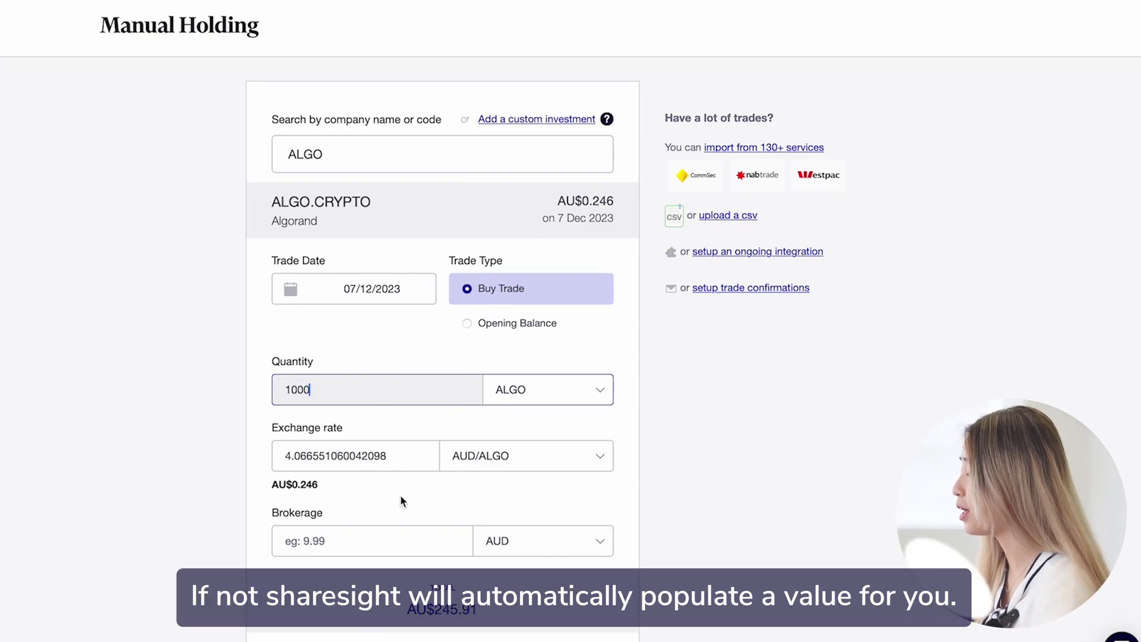
left_click(390, 548)
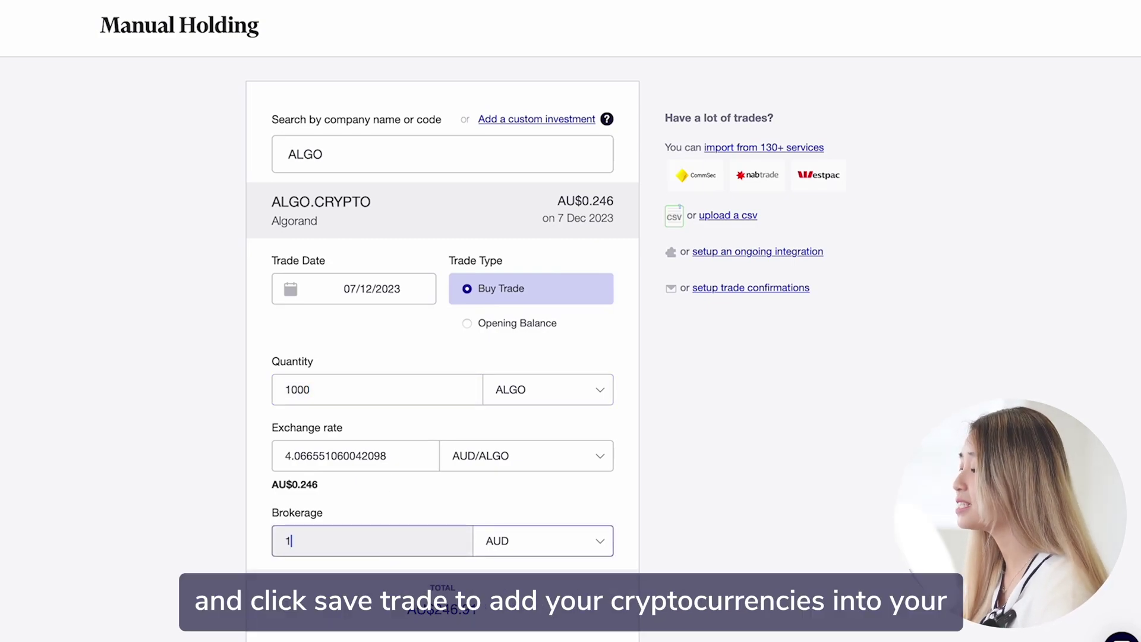
scroll(475, 623, "down", 2)
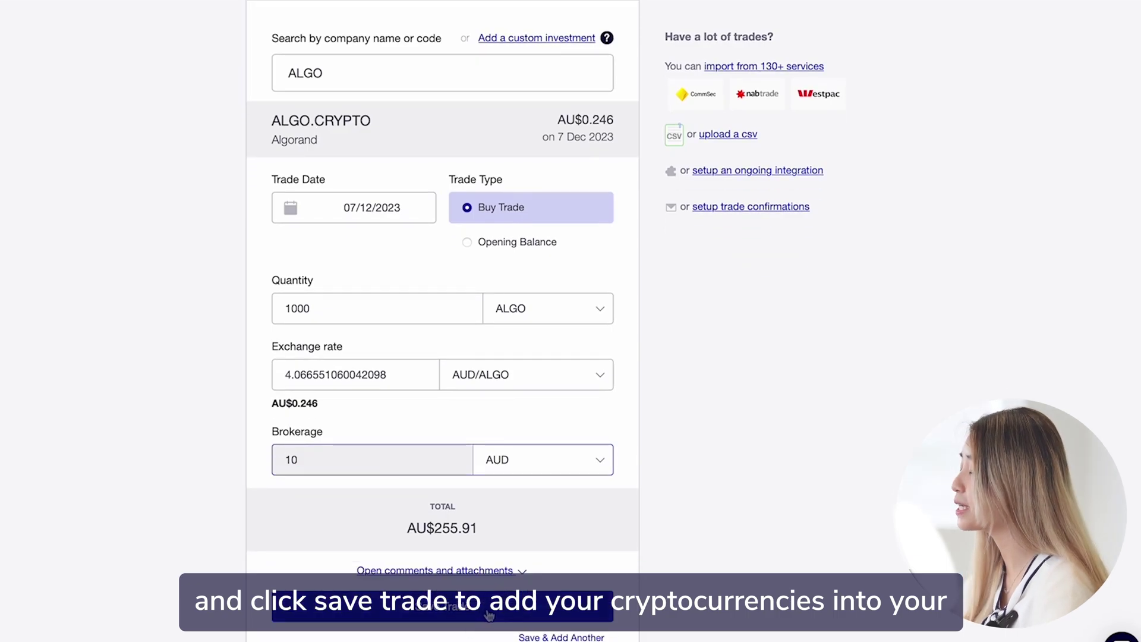
left_click(488, 615)
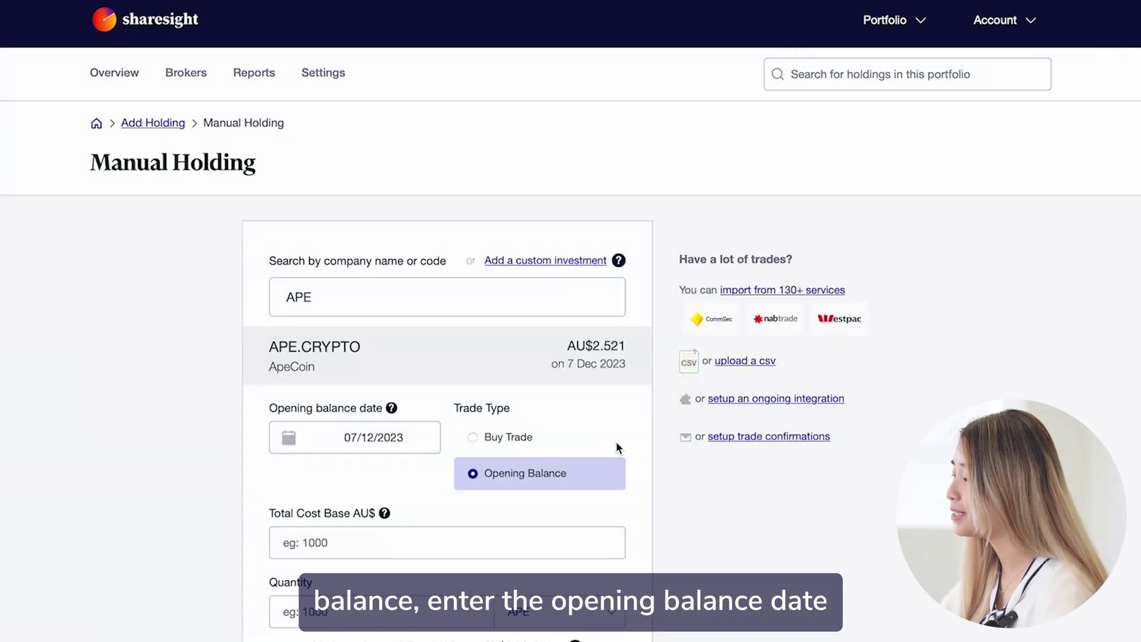
Set the APE.CRYPTO opening balance date to 7 December 2011
scroll(618, 442, "down", 2)
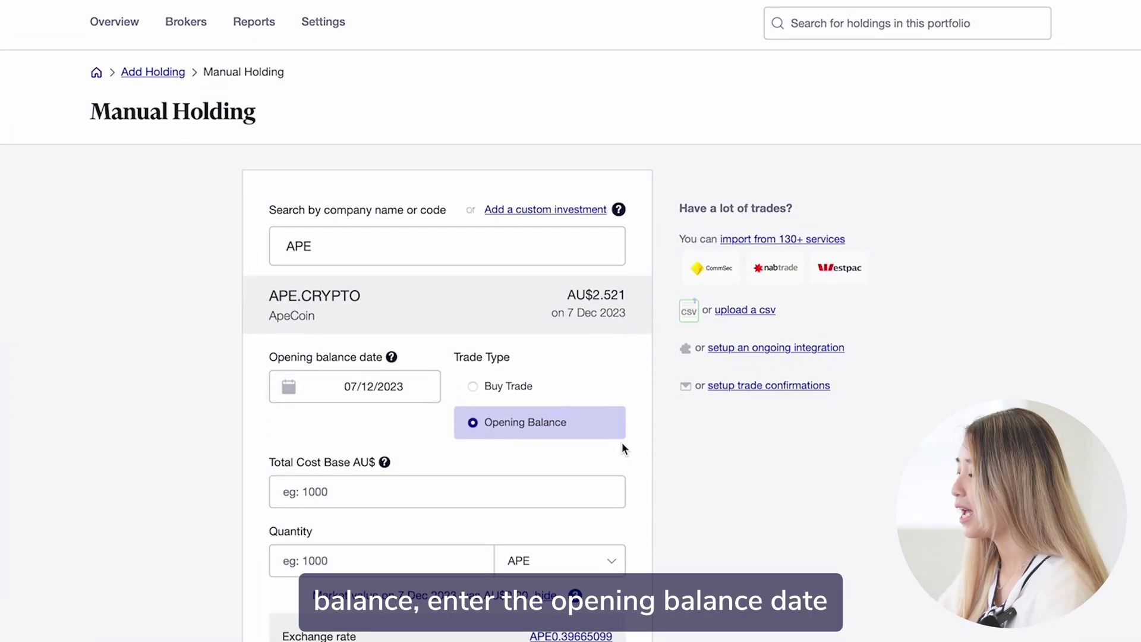
scroll(621, 448, "down", 2)
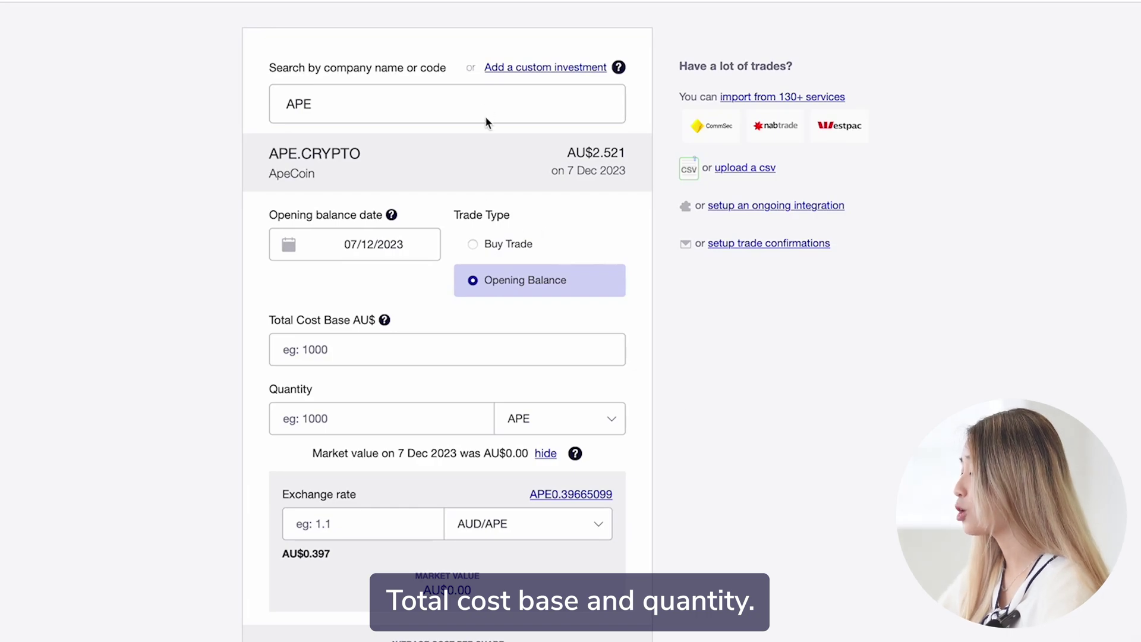
key("Tab")
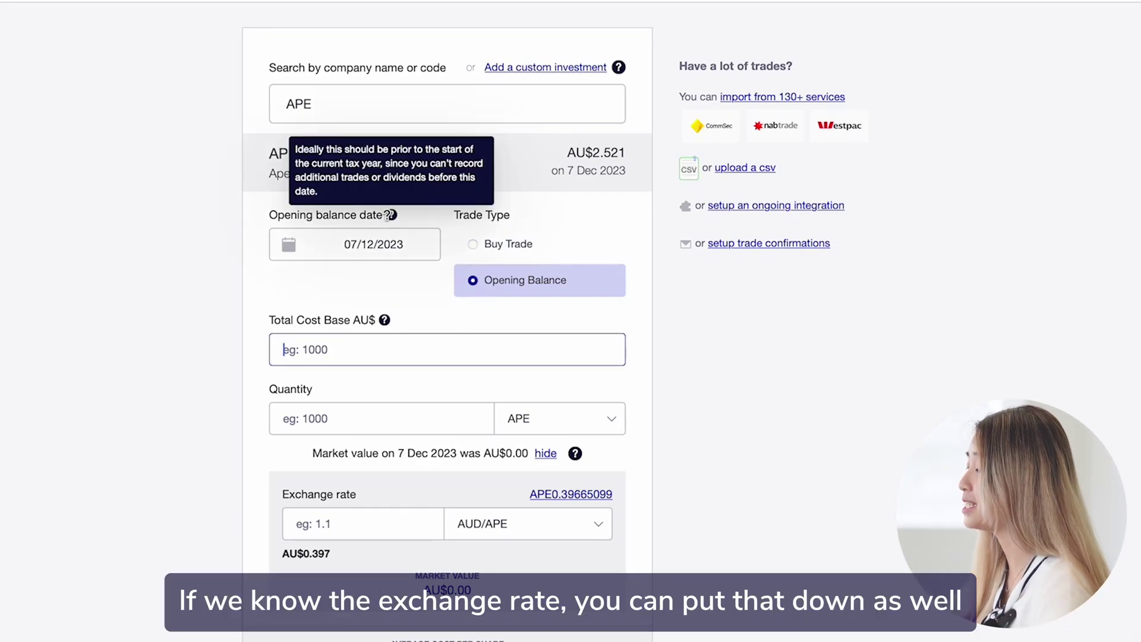
left_click(386, 244)
left_click(438, 296)
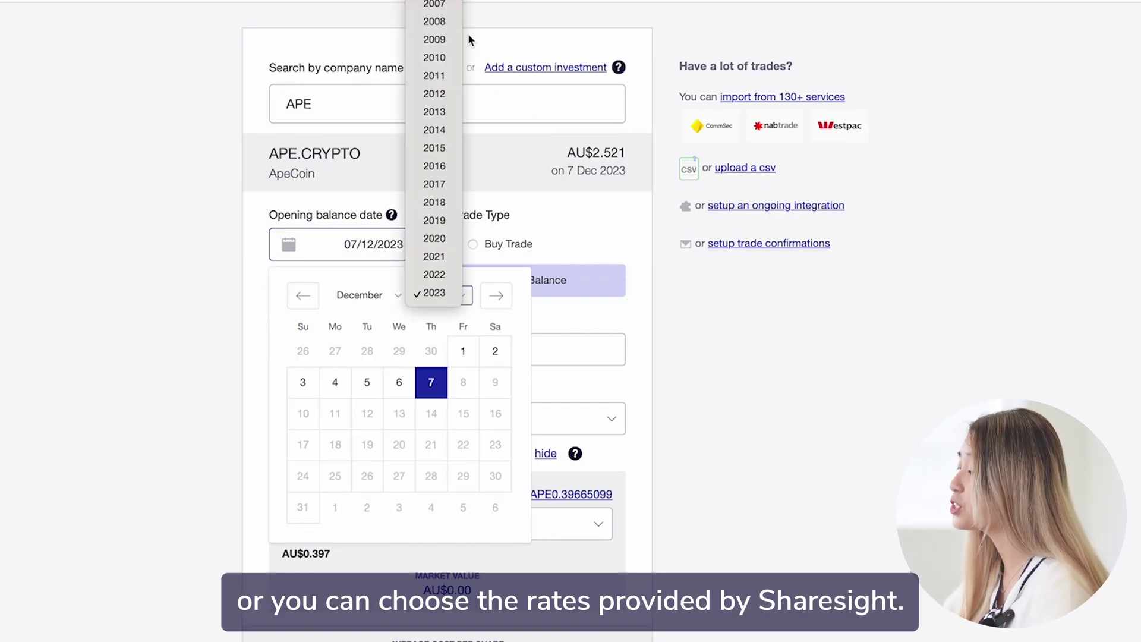
left_click(451, 81)
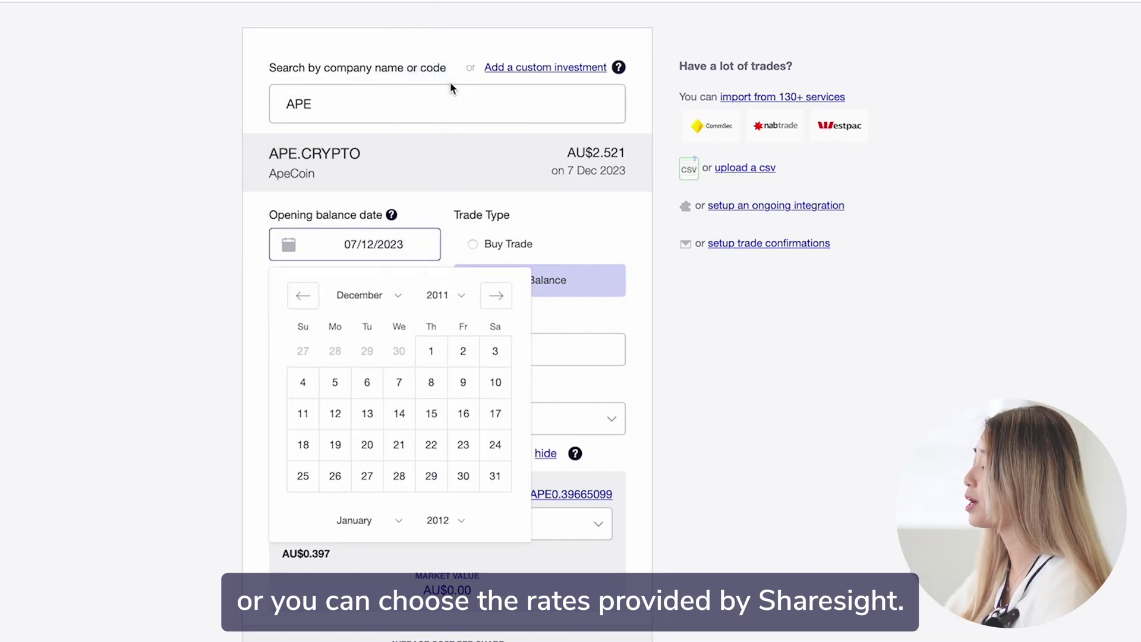
left_click(402, 395)
Enter total cost base 10000 and quantity 10, and apply the suggested AUD/APE exchange rate
left_click(449, 341)
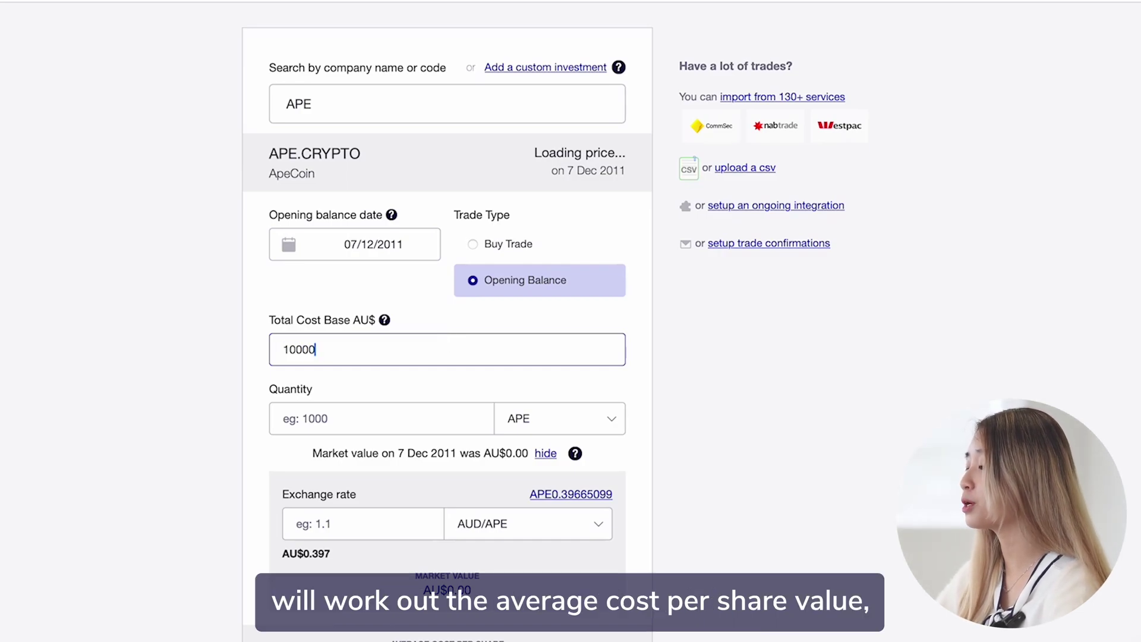
left_click(456, 408)
type("10")
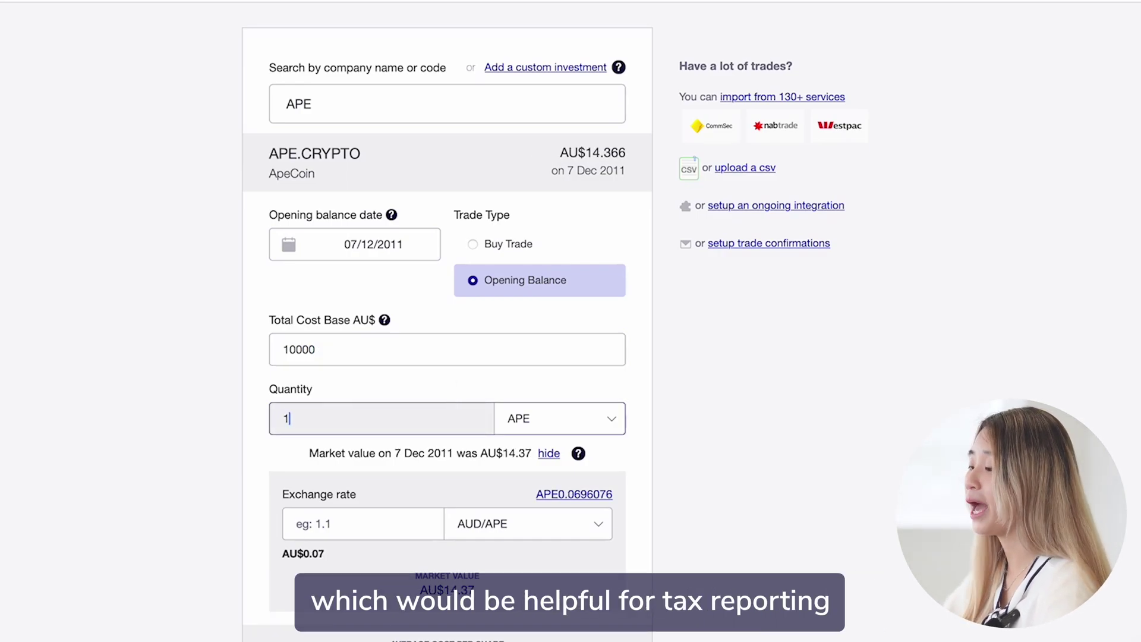
left_click(556, 502)
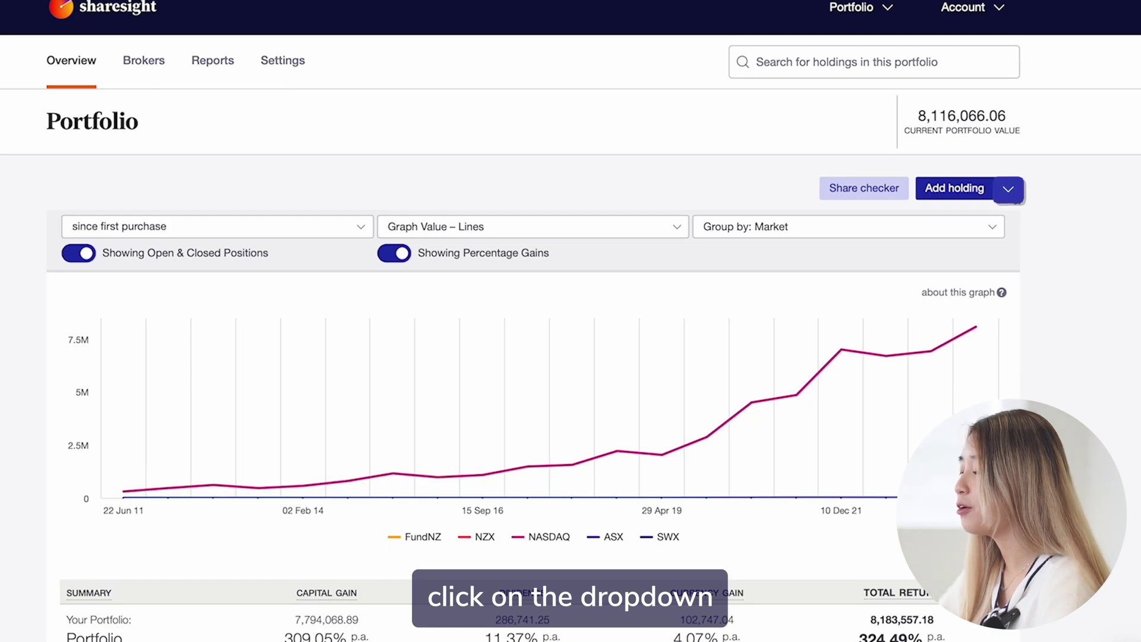
Choose Import from a file from the Add holding dropdown
left_click(1008, 189)
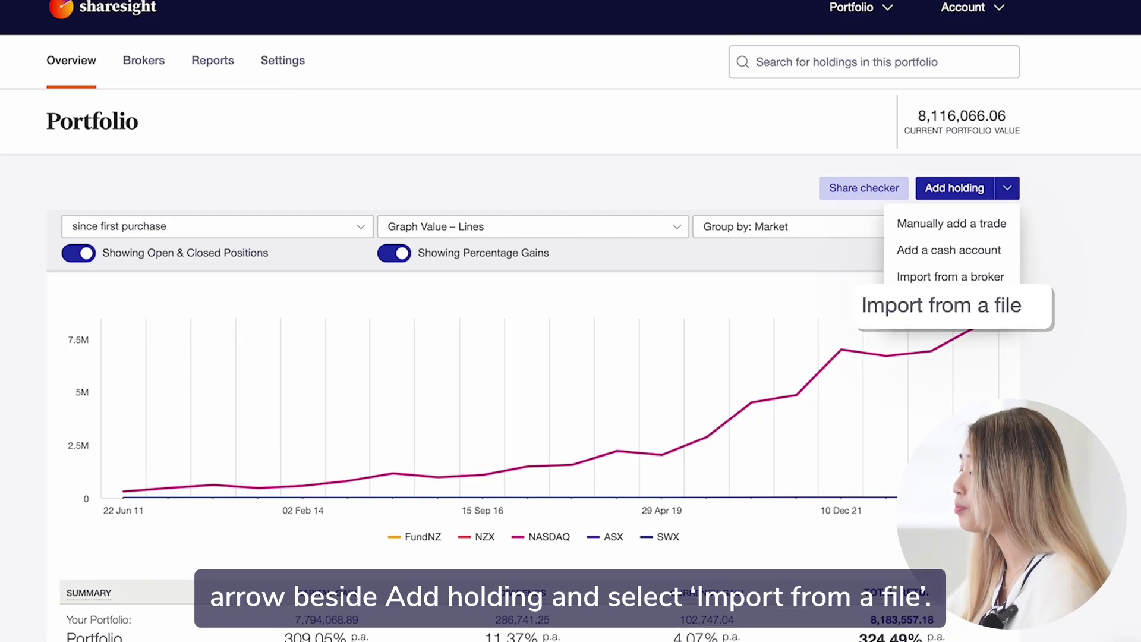
left_click(1008, 313)
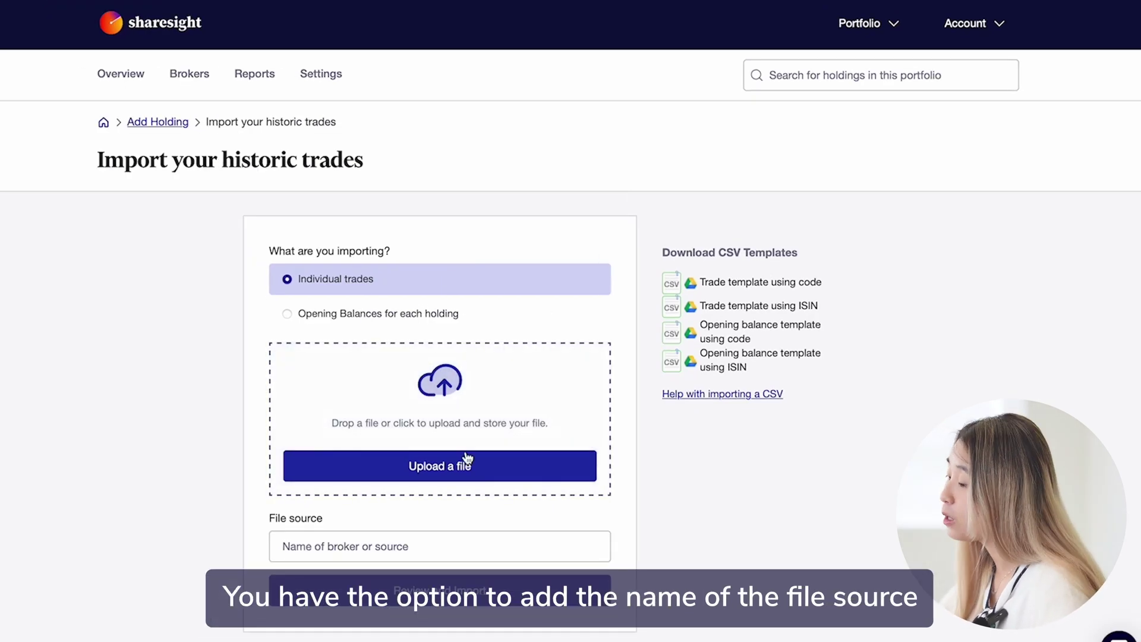
Upload Cryptocurrencies template.csv with file source 'Crypto' and go to Review and Import
left_click(448, 462)
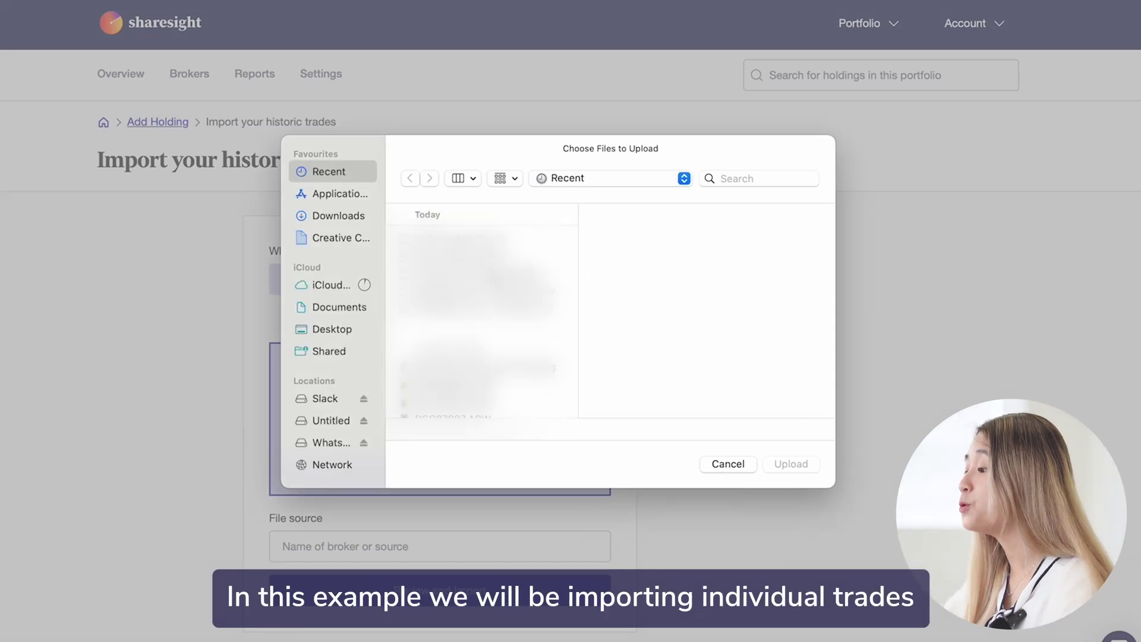
left_click(469, 265)
left_click(790, 462)
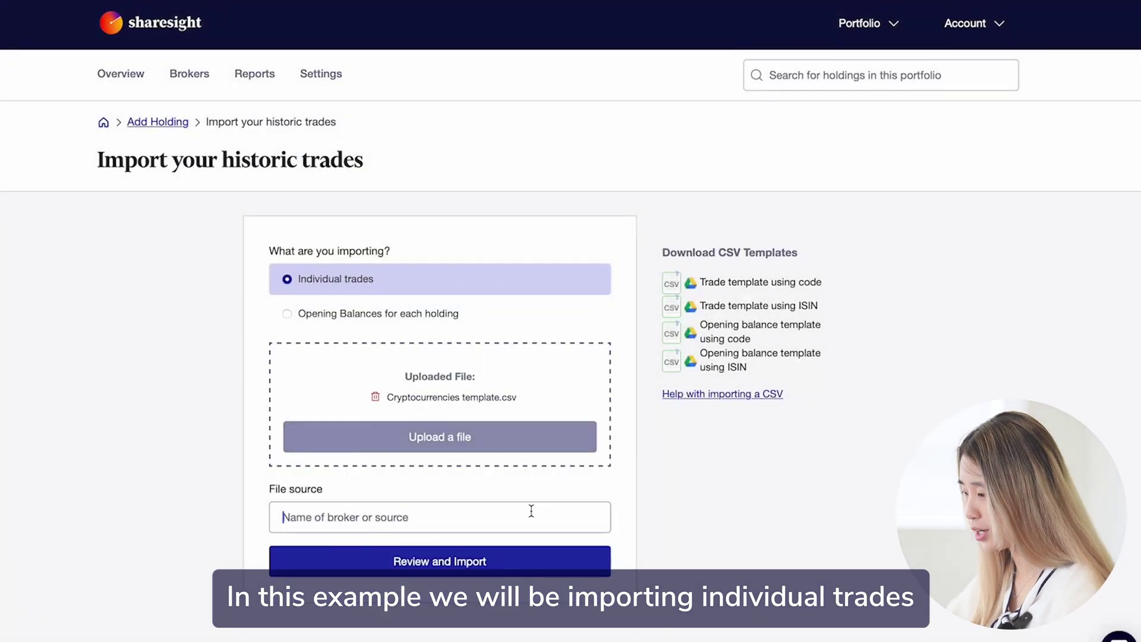
left_click(532, 511)
type("Cry")
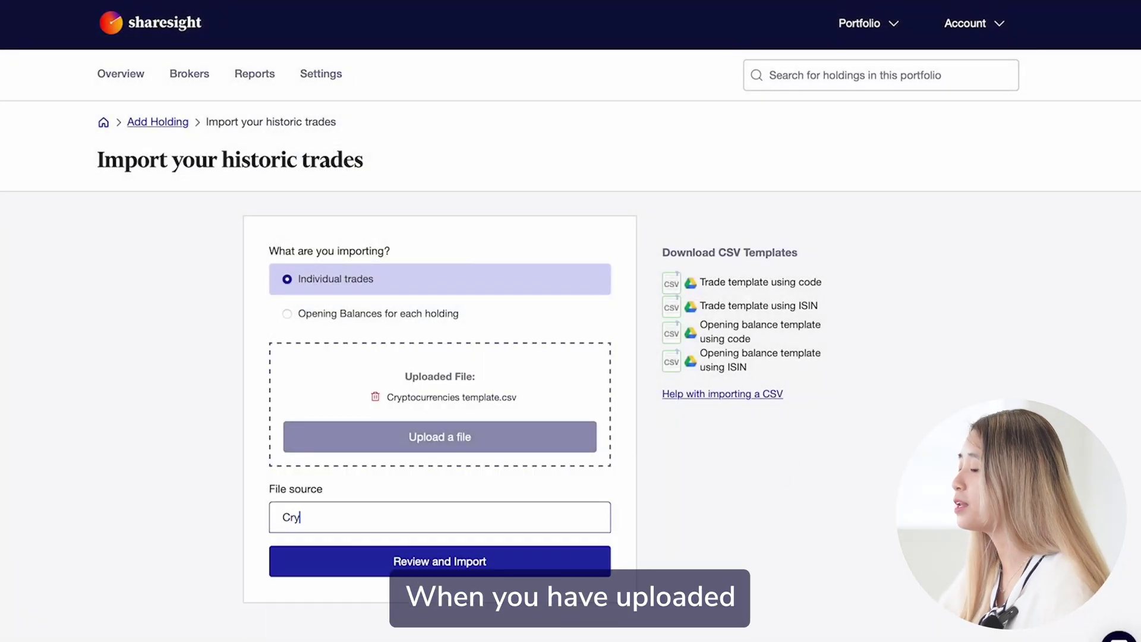
type("pto")
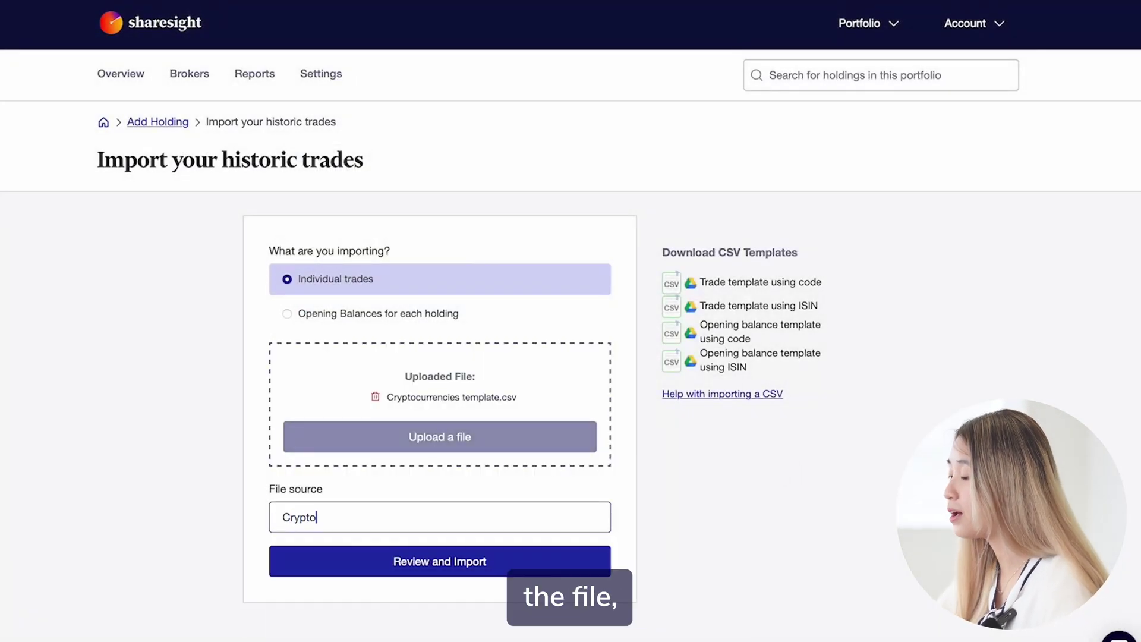
left_click(585, 552)
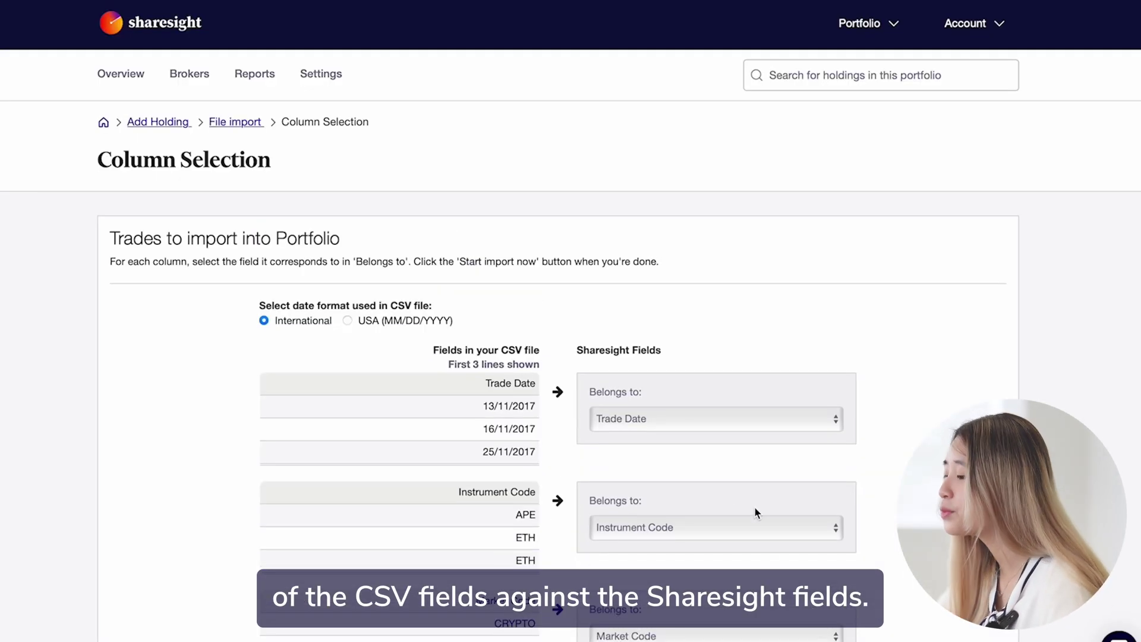
Check the column mappings and start the import, yielding 5 ready and 10 rejected trades
scroll(779, 579, "down", 3)
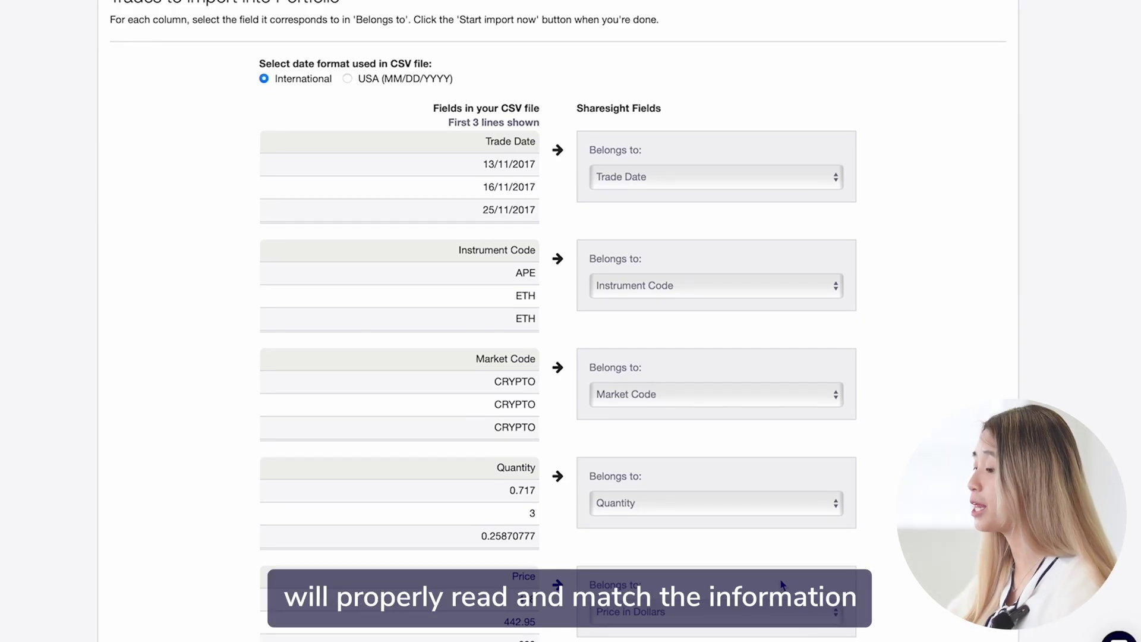
scroll(781, 584, "down", 10)
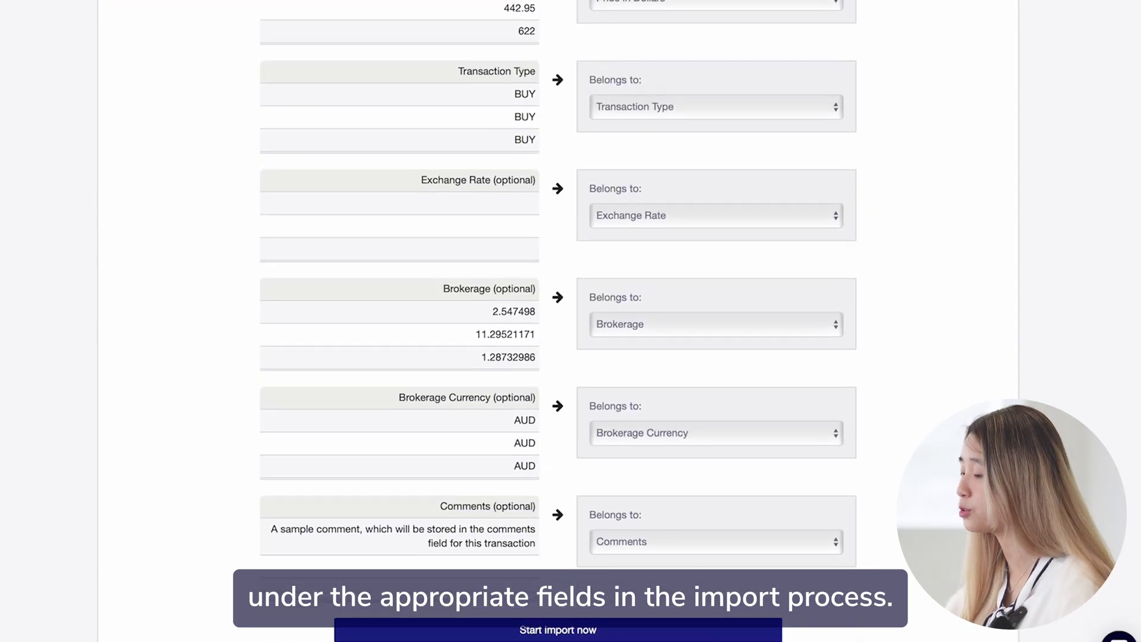
left_click(718, 636)
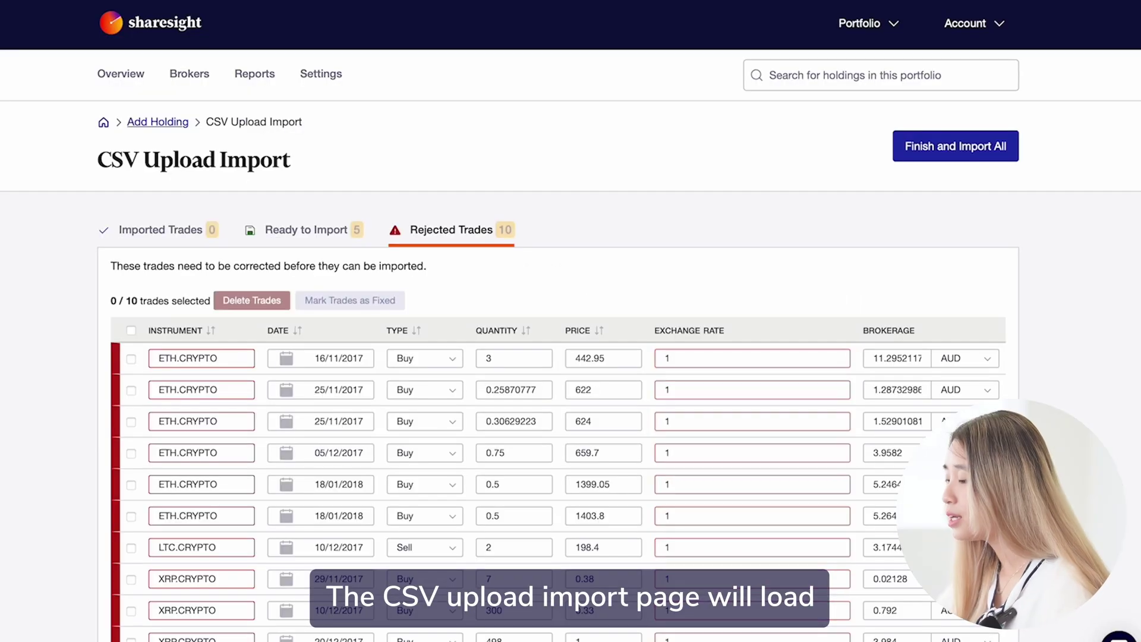
Import all 5 ready trades, then show the portfolio graph's Group by options
left_click(352, 229)
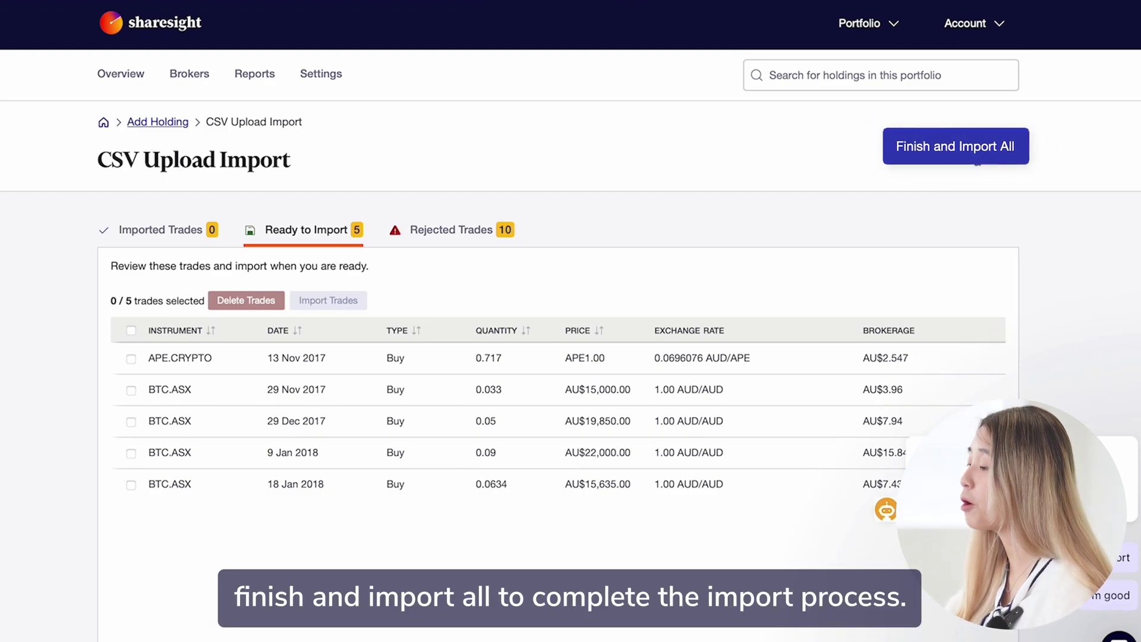
left_click(976, 156)
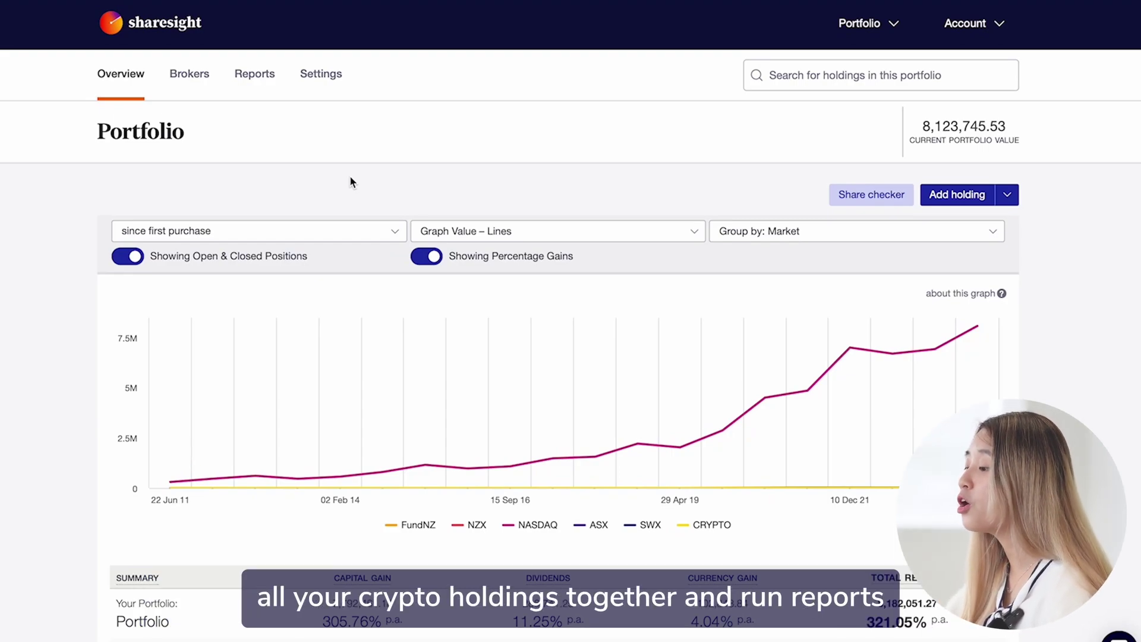
left_click(832, 232)
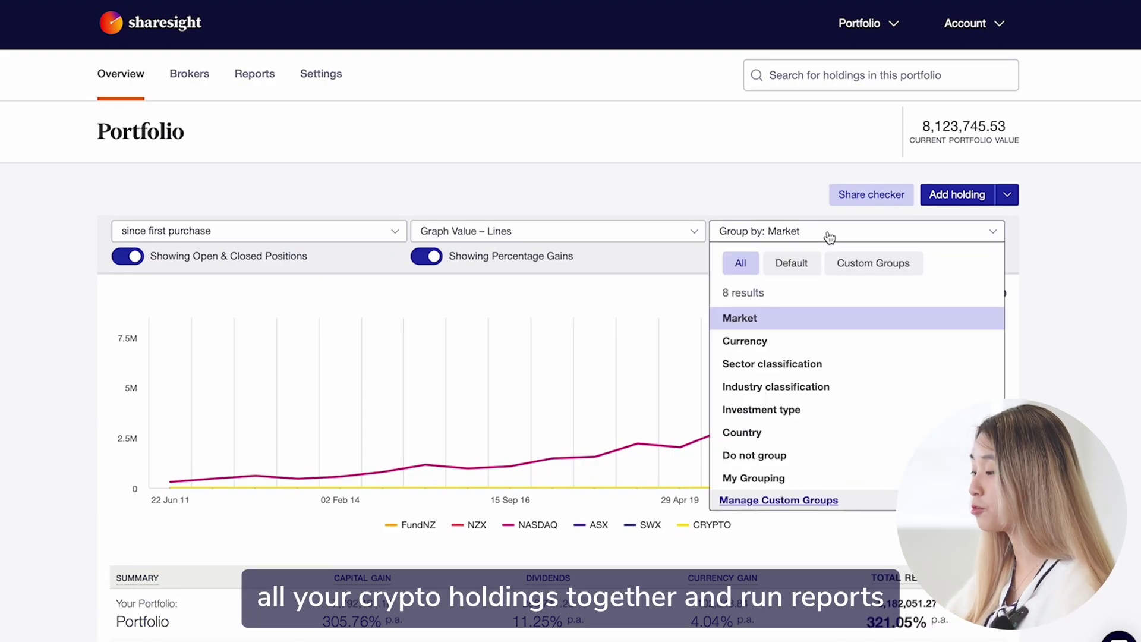